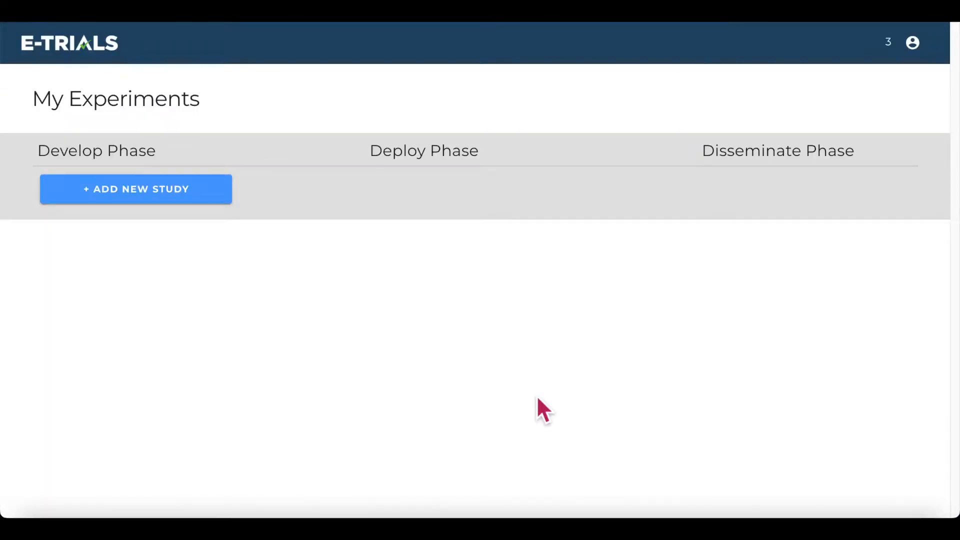
- Add a new study of the Single Support type
click(178, 199)
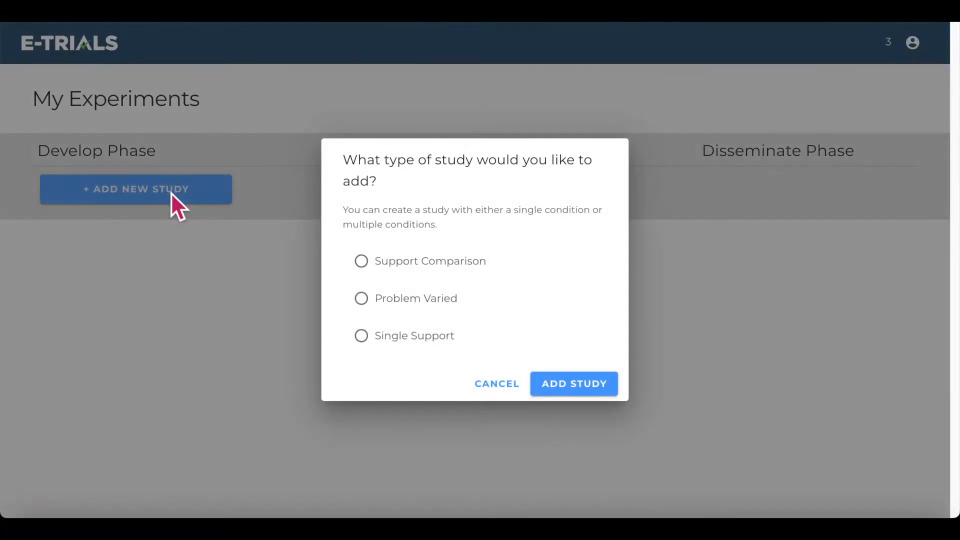
click(387, 337)
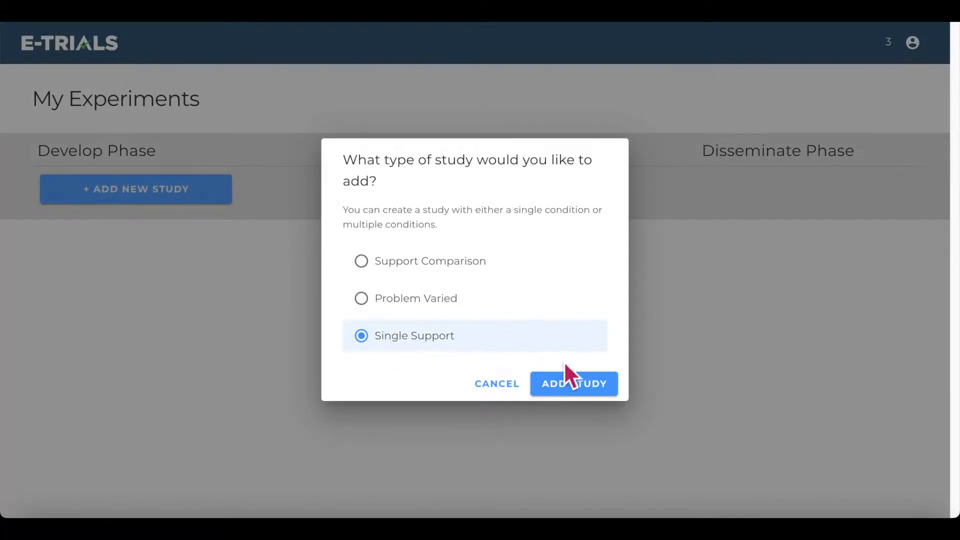
click(600, 394)
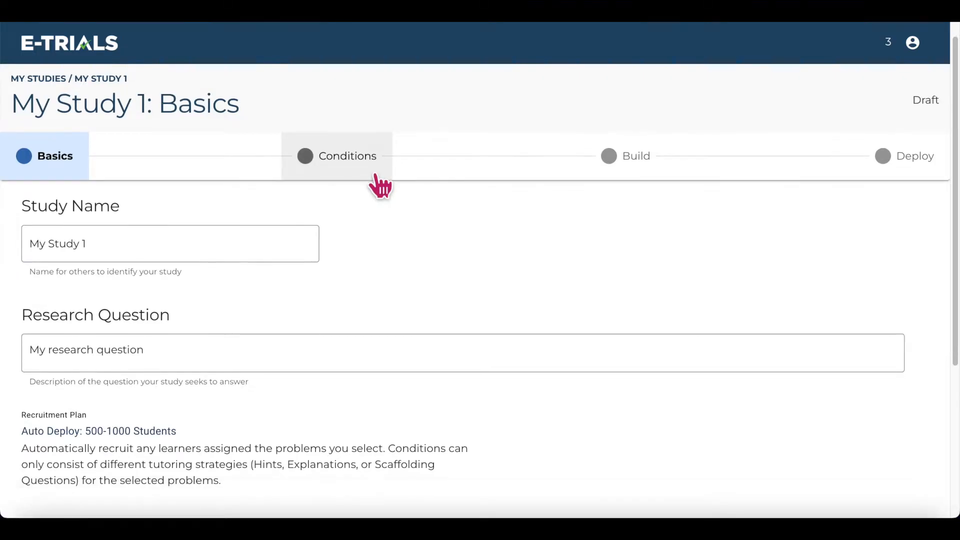
- Continue from the study basics to its conditions and add problem set PSABVJBJ by ID
scroll(380, 186, down, 5)
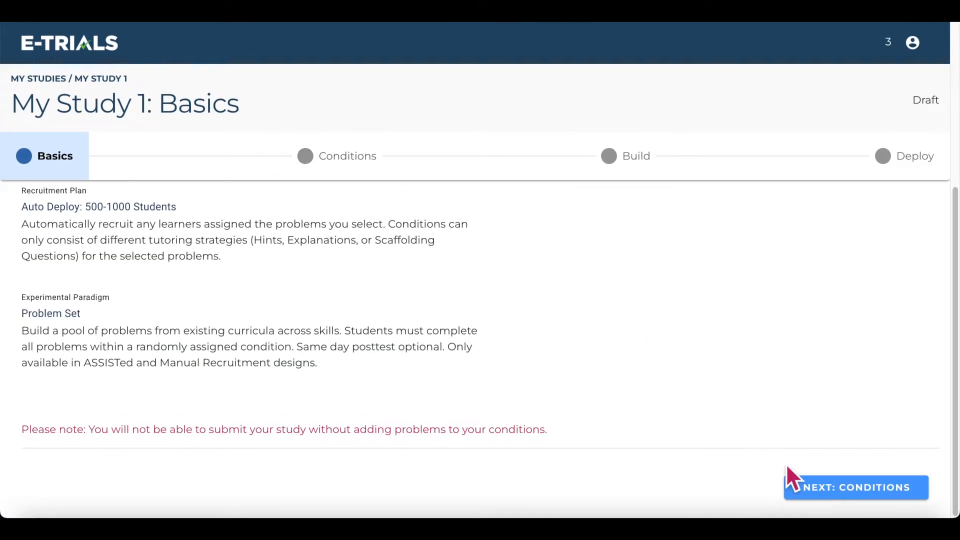
click(829, 498)
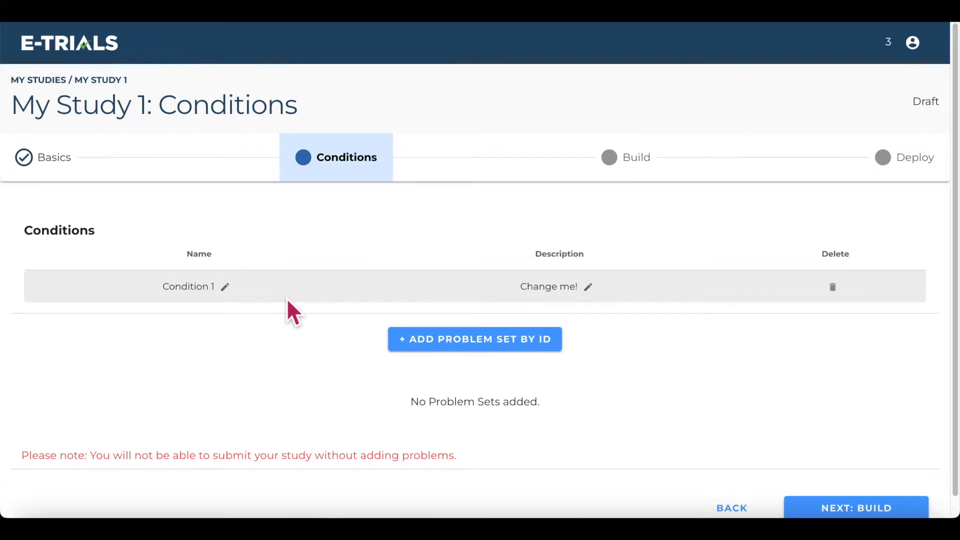
click(457, 344)
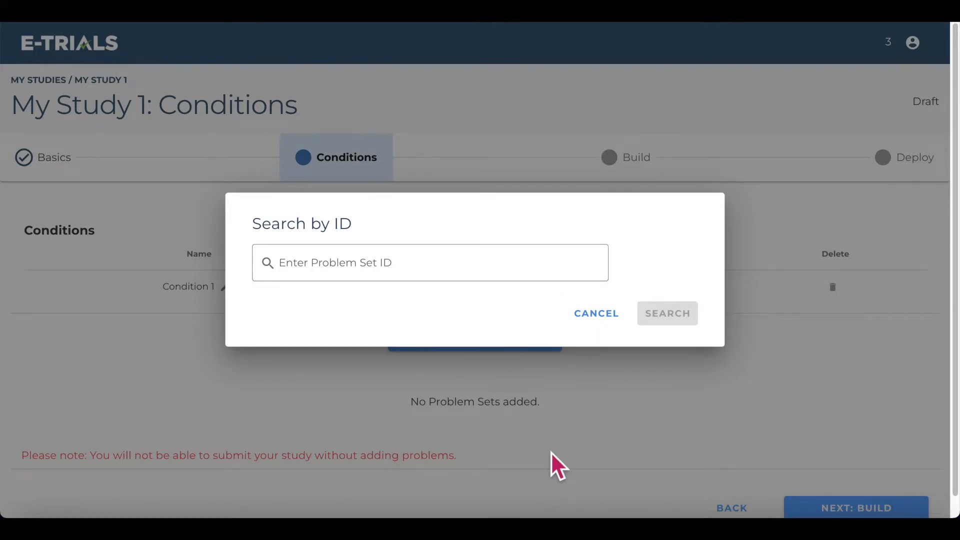
click(463, 272)
text(PSABVJBJ)
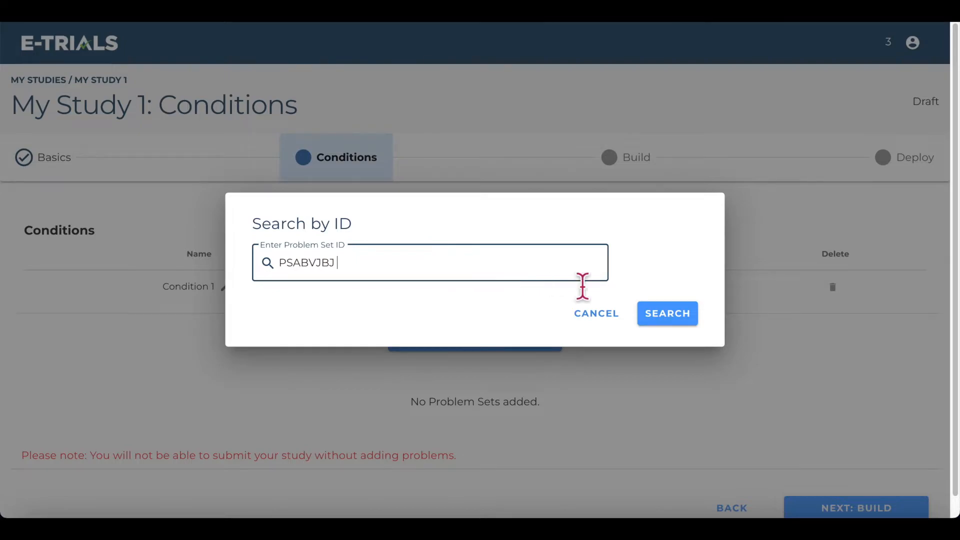
click(669, 322)
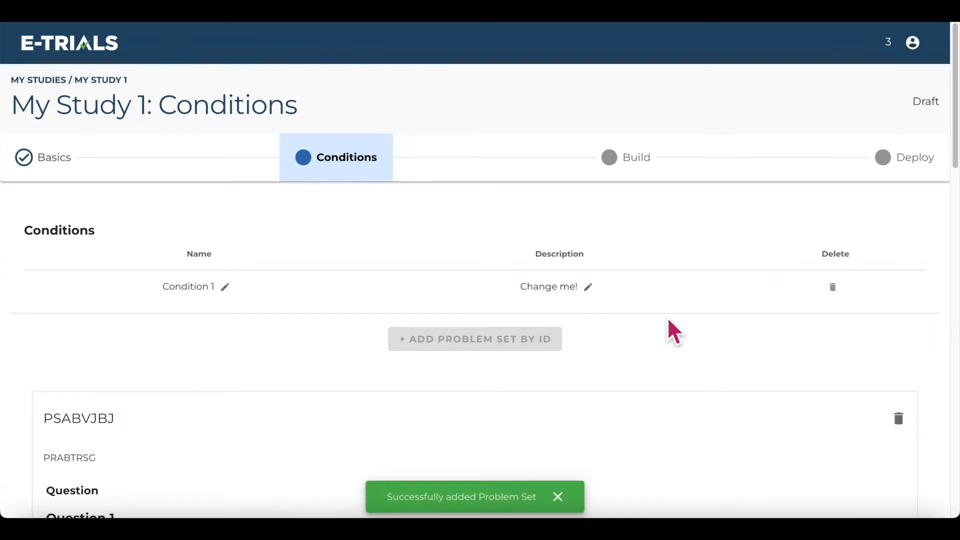
- Review the questions contained in the added problem set PSABVJBJ
scroll(320, 252, down, 4)
scroll(336, 386, down, 10)
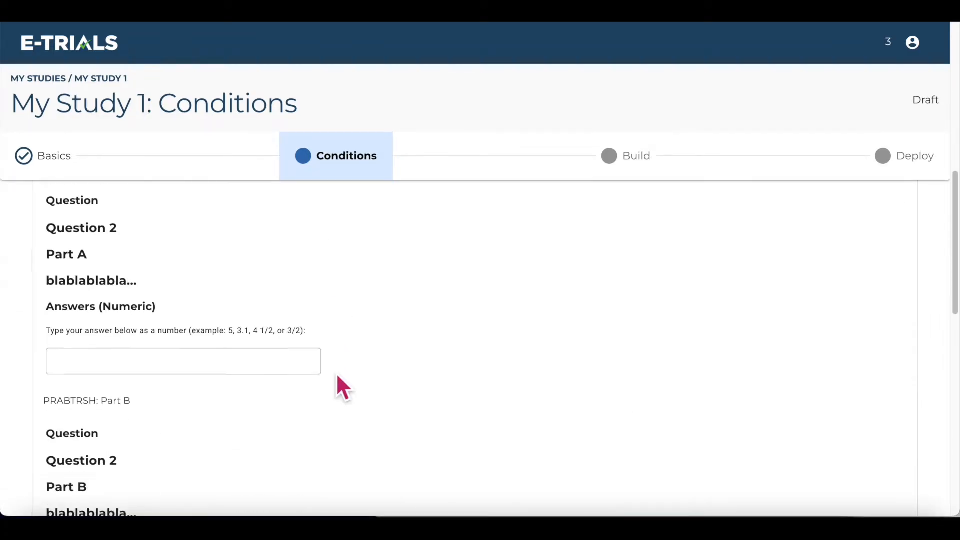
scroll(336, 385, up, 14)
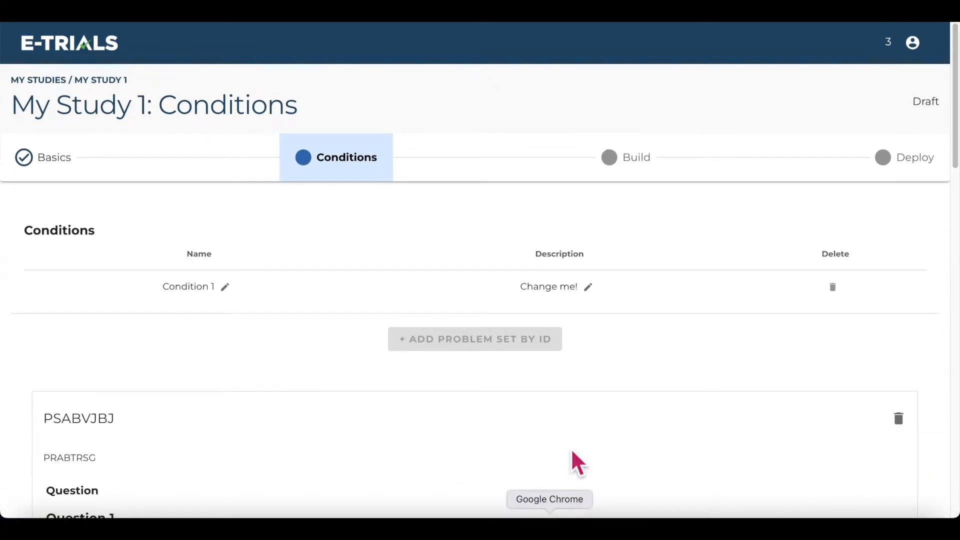
- Move on to the study's Build stage and go through problems PRABTRSH and PRABTRSJ, including Part B of PRABTRSJ
click(650, 168)
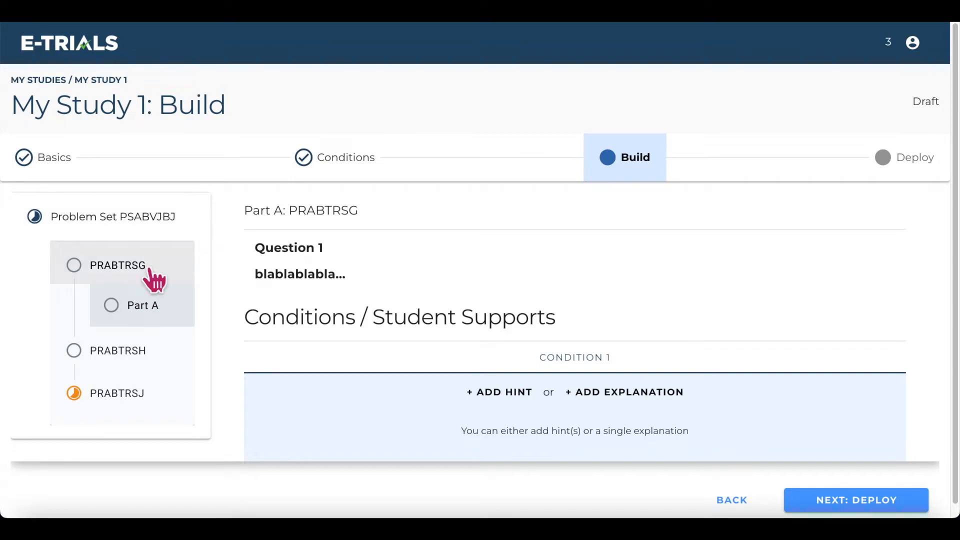
click(150, 356)
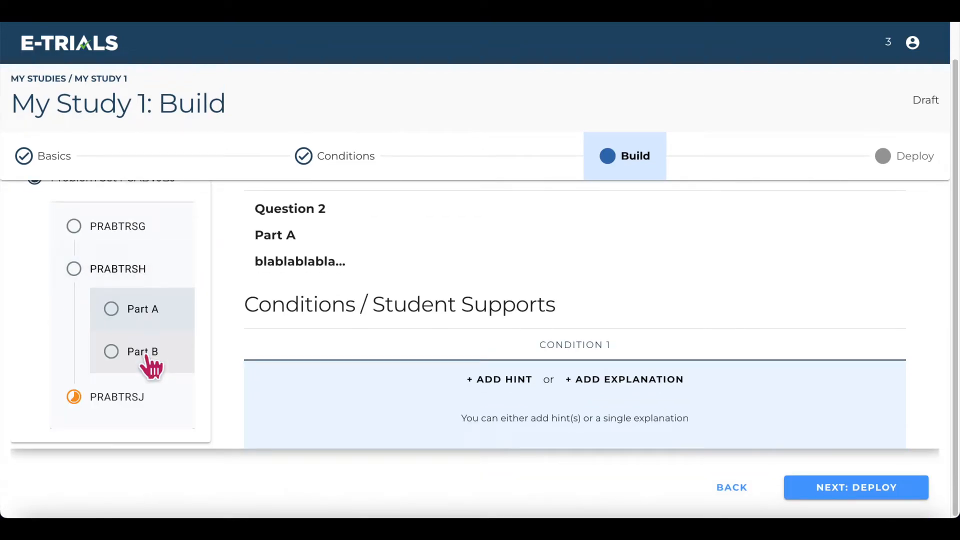
click(134, 400)
click(143, 417)
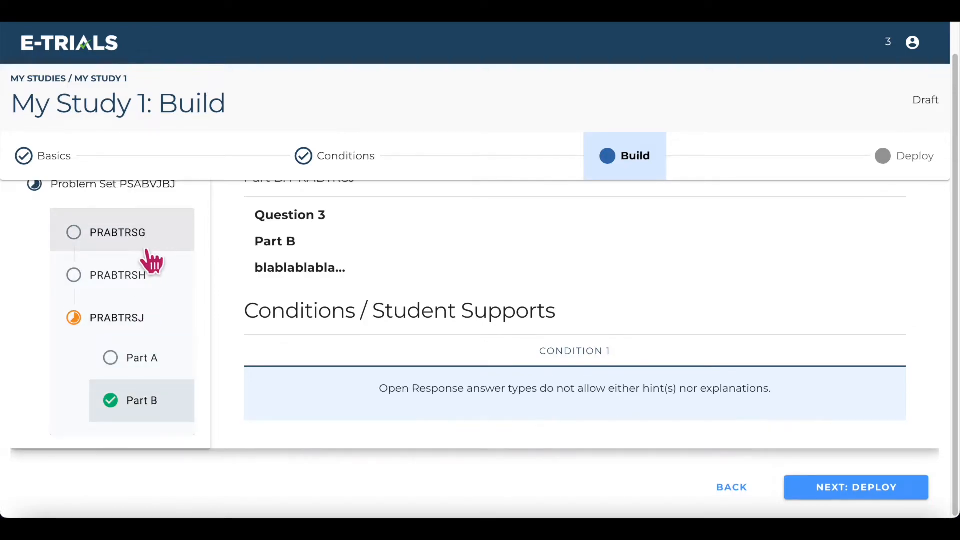
- Add three hints to Part A of PRABTRSG, reading "content for hint 1", "content for hint 2" and "content for hint 3", and save them
click(148, 250)
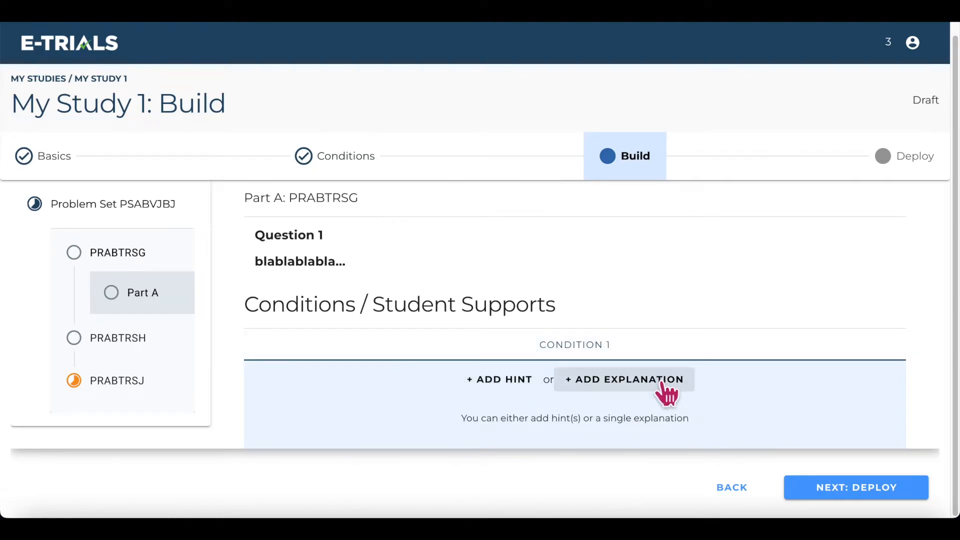
click(525, 393)
click(320, 470)
text(content for hint 1)
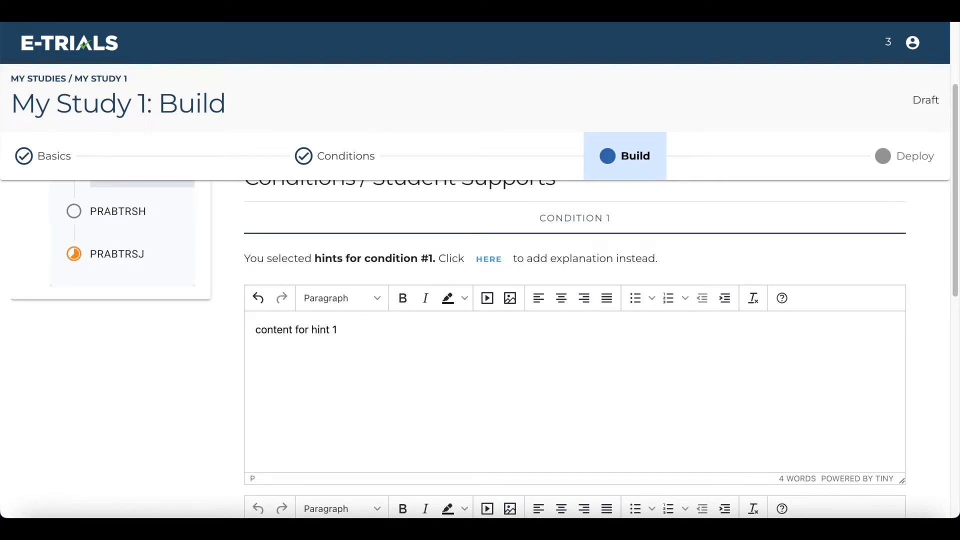
scroll(456, 389, down, 4)
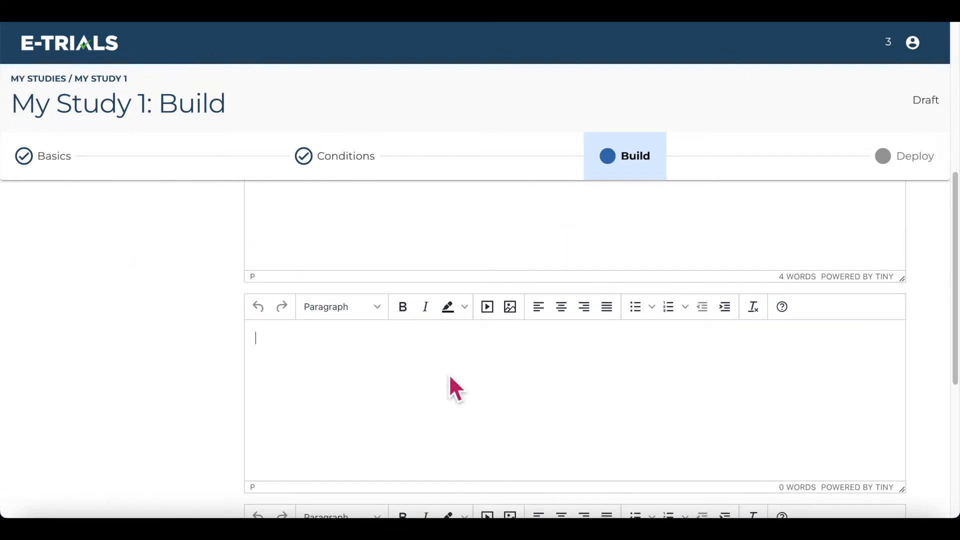
text(content for hint)
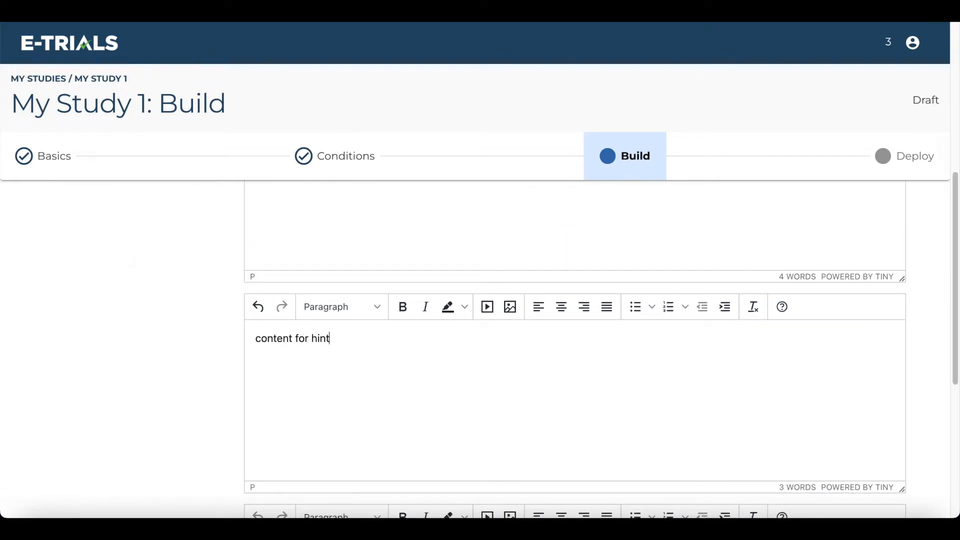
text( 2)
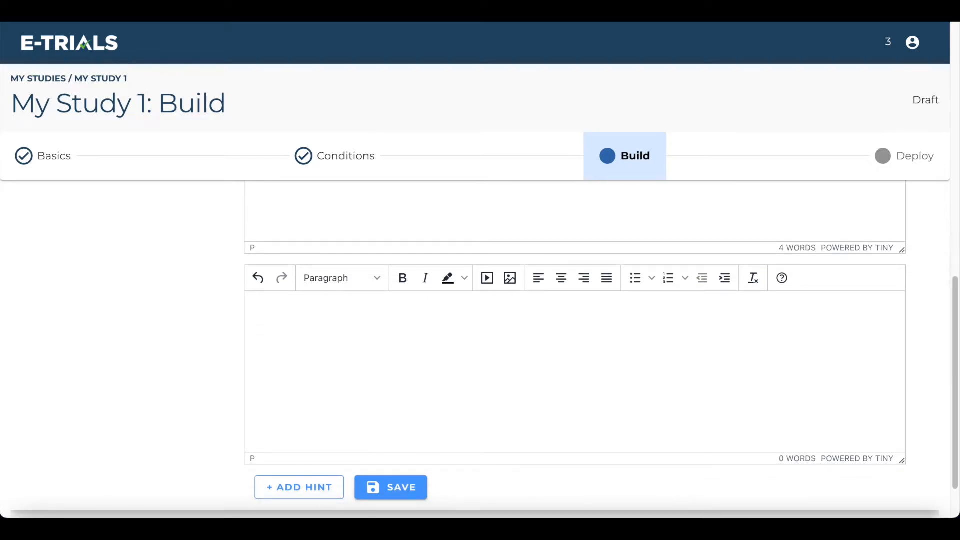
text(content for hint 3)
scroll(419, 424, down, 2)
click(419, 424)
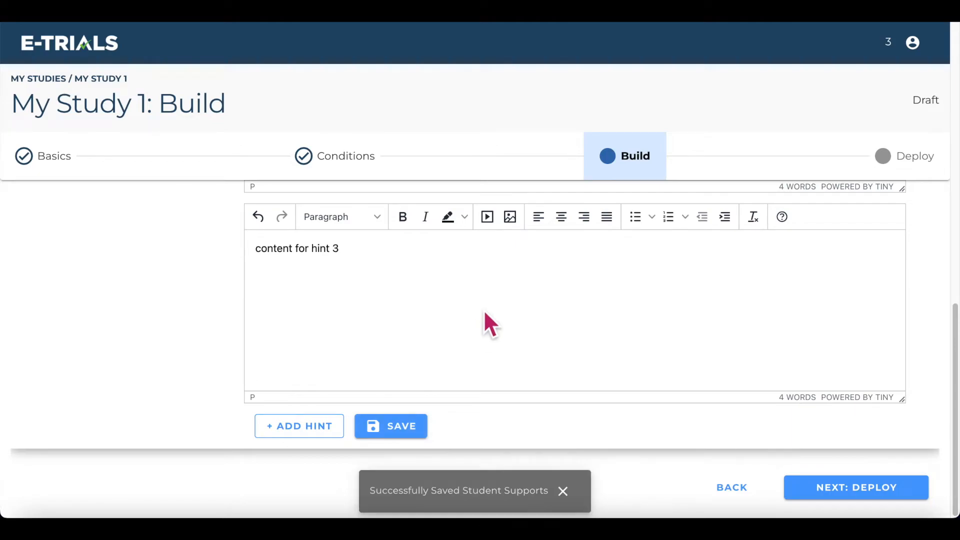
scroll(484, 310, up, 5)
scroll(484, 310, up, 1)
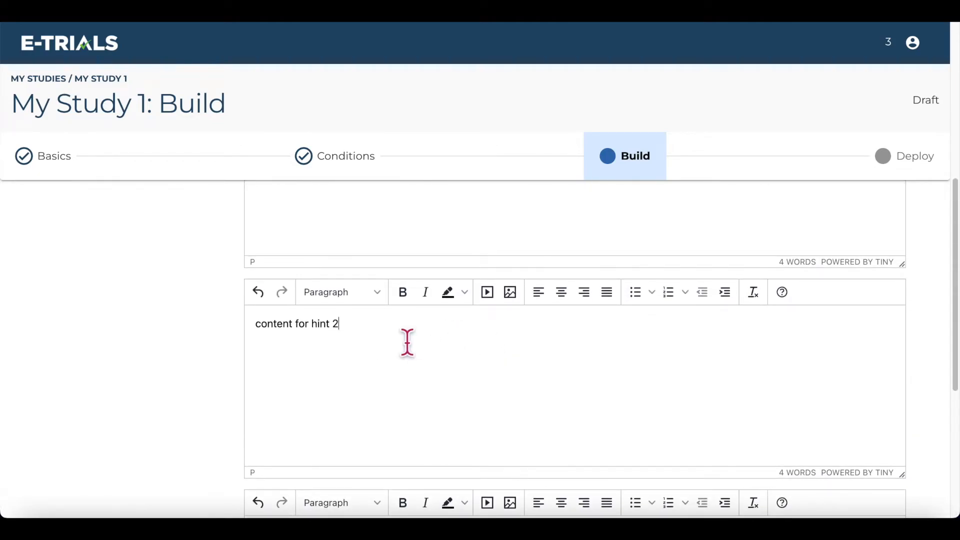
click(491, 294)
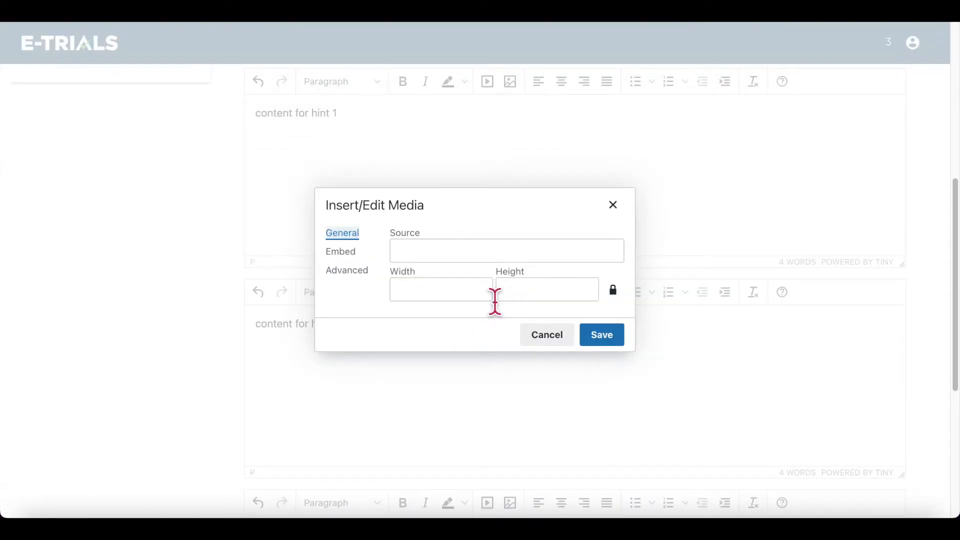
key(Tab)
text(https://youtu.be/8t62Aj-VGig)
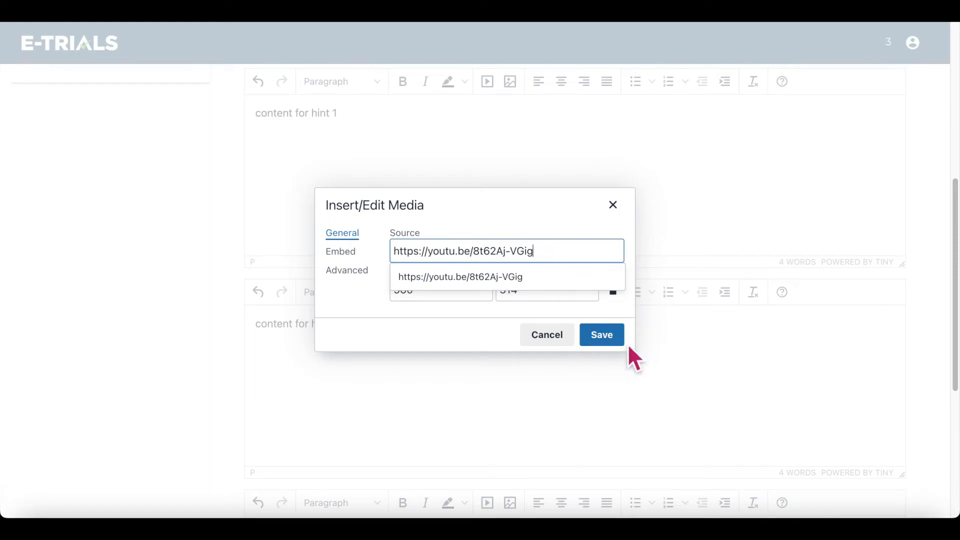
click(614, 340)
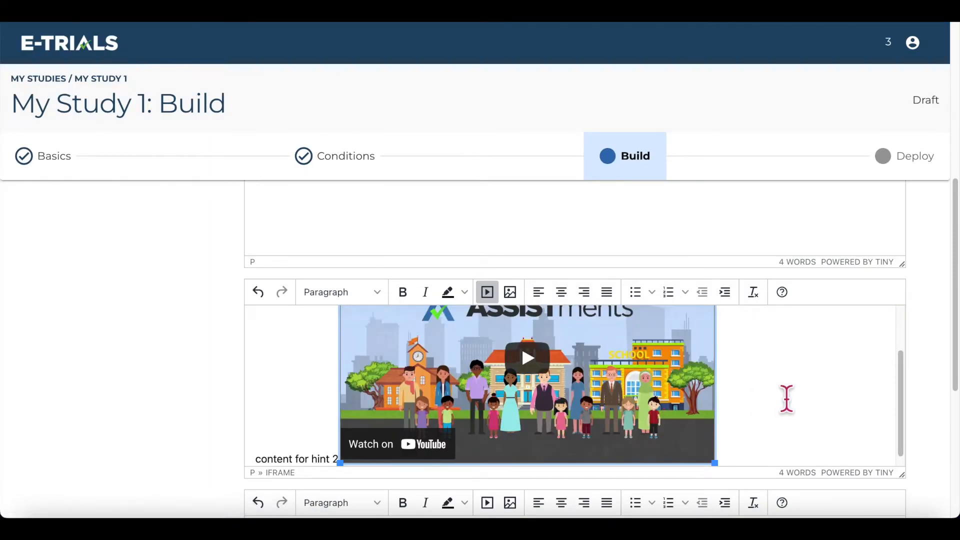
- Upload an image below the text of hint 3 and save the student supports for PRABTRSG
scroll(787, 399, up, 2)
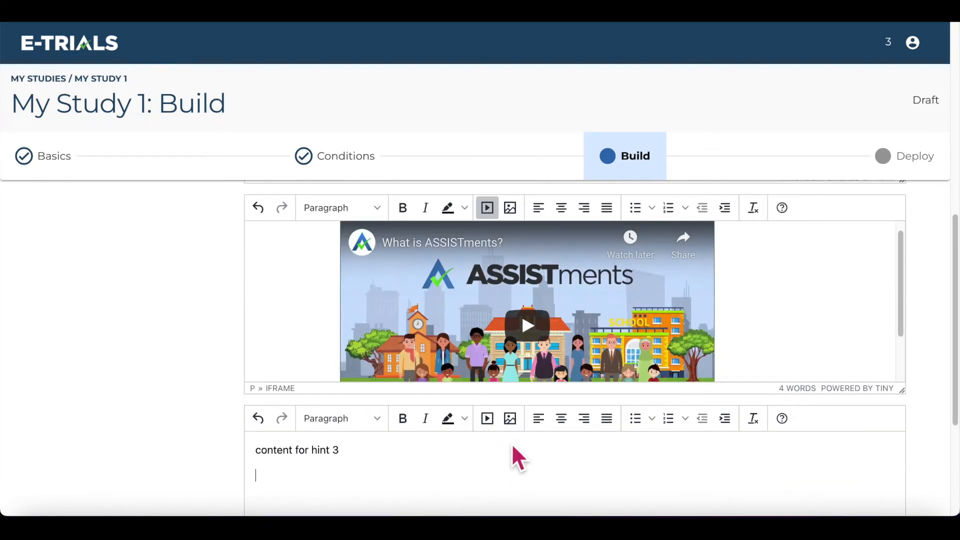
click(517, 424)
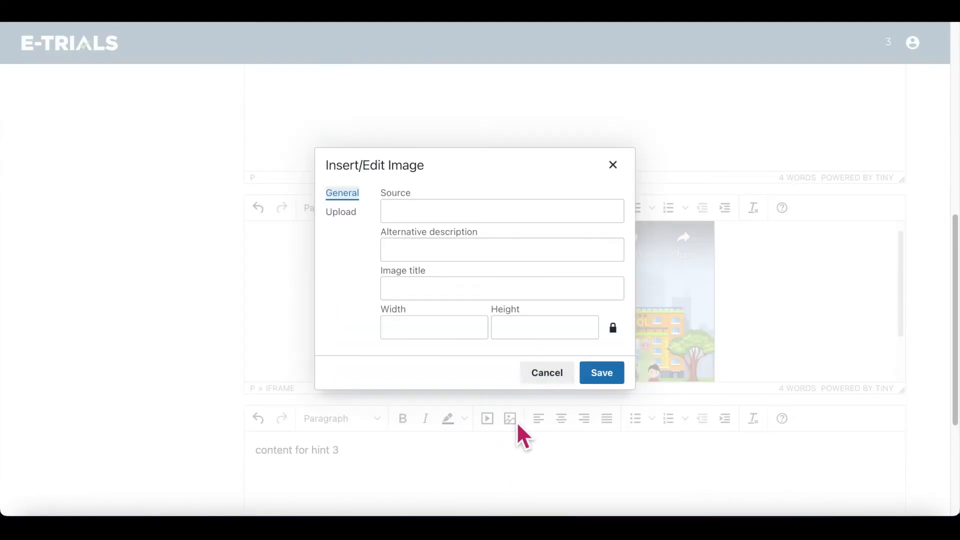
click(516, 220)
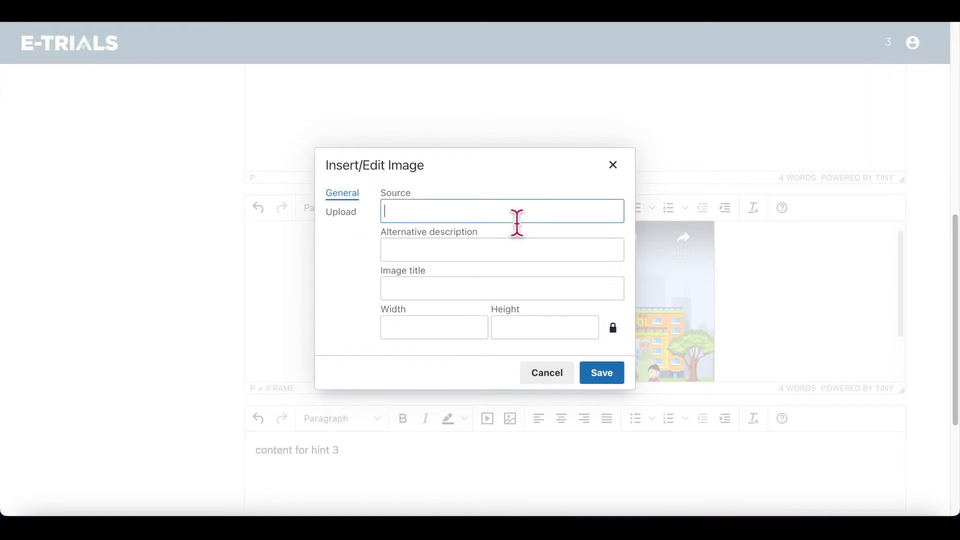
click(355, 221)
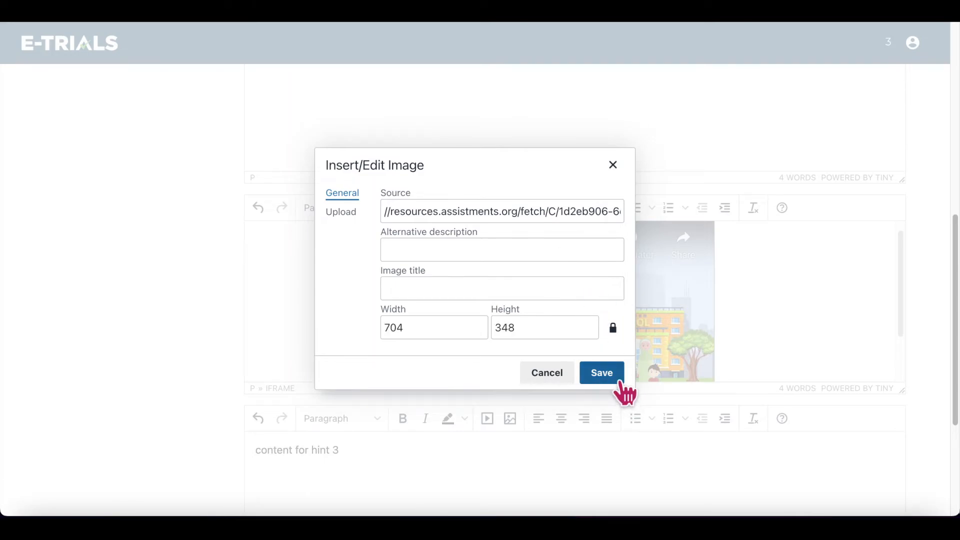
click(611, 374)
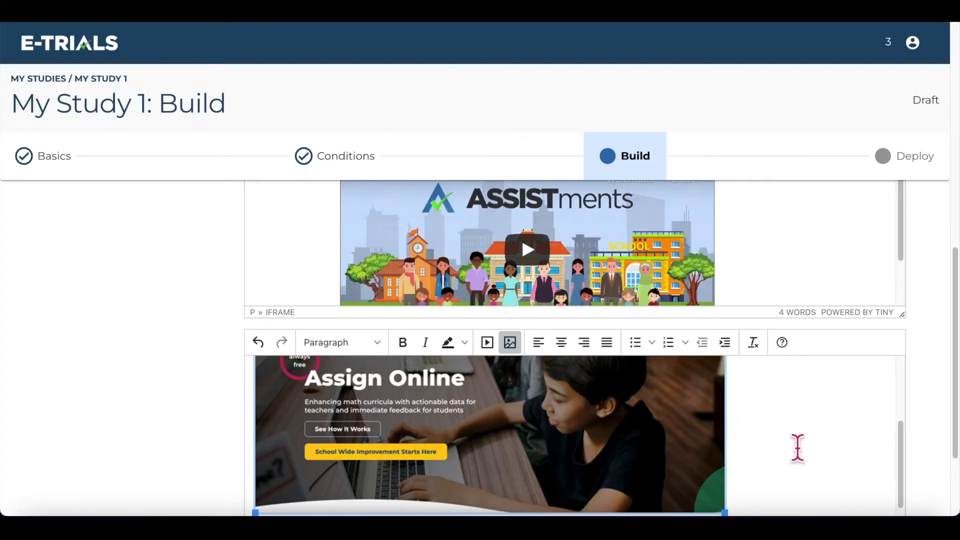
scroll(797, 448, down, 3)
click(413, 442)
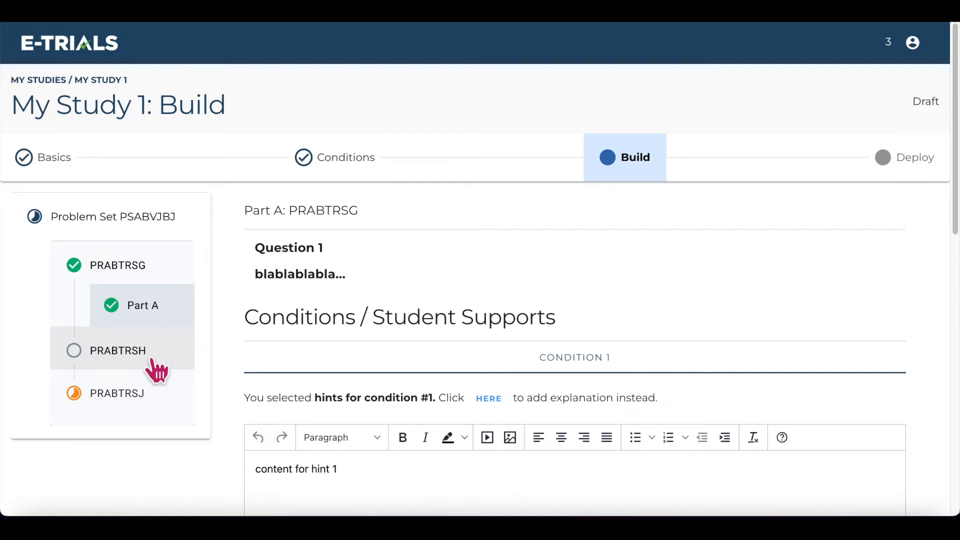
- Add an explanation to Part A of PRABTRSH with the text "Content for explanation", the ASSISTments video and the image, and save it
click(156, 370)
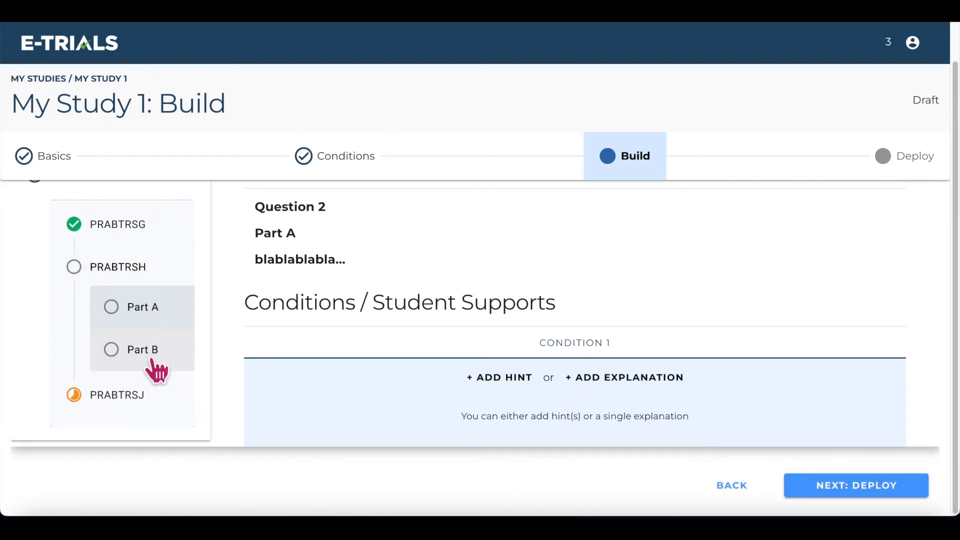
click(659, 400)
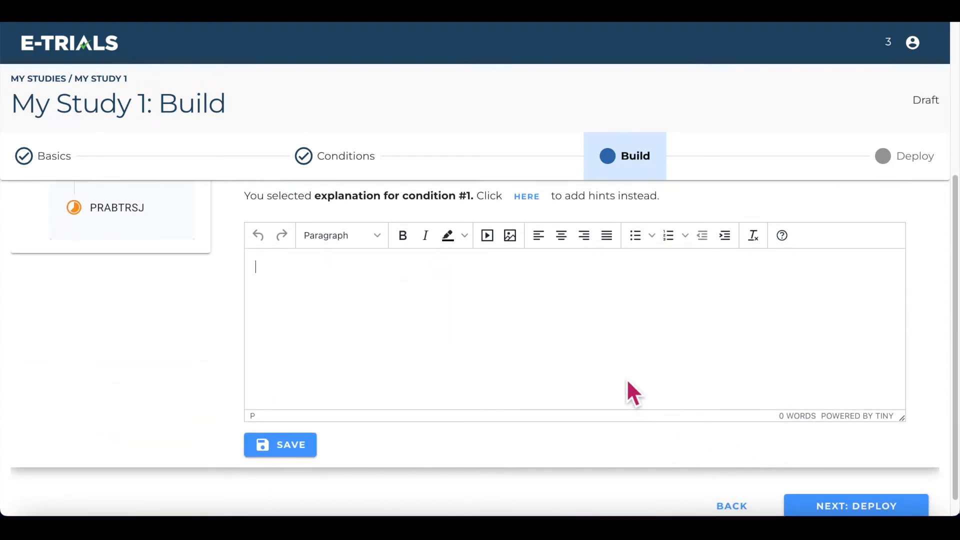
text(Content for explanation)
key(Return)
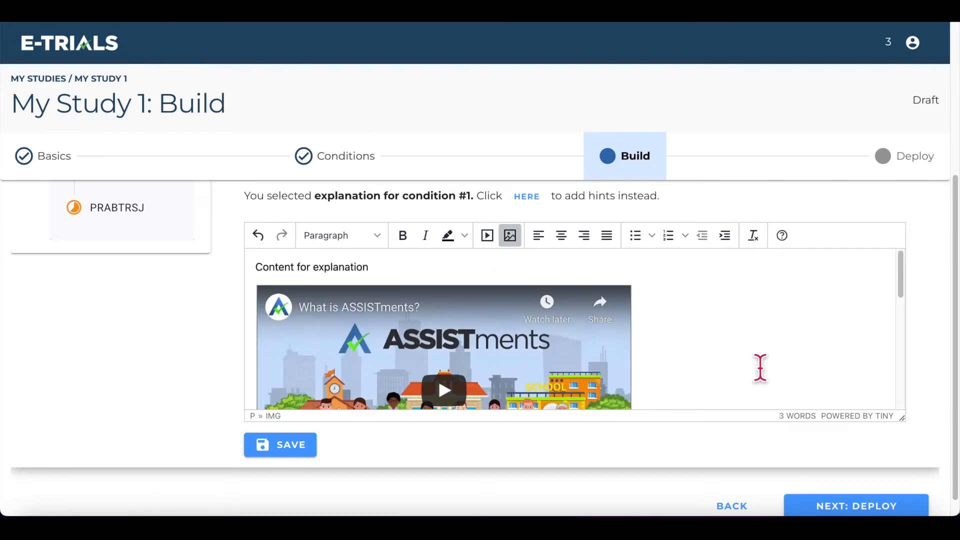
scroll(760, 368, down, 5)
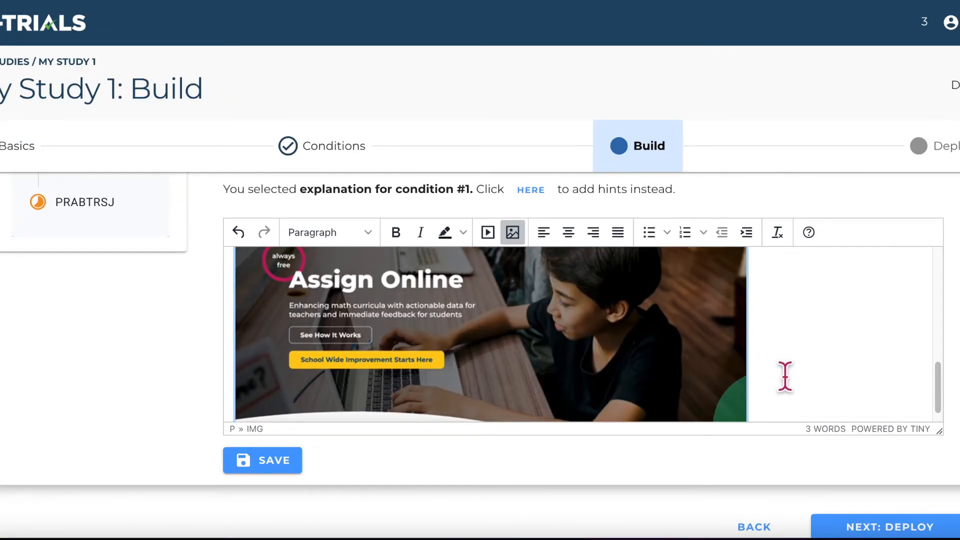
scroll(760, 367, up, 5)
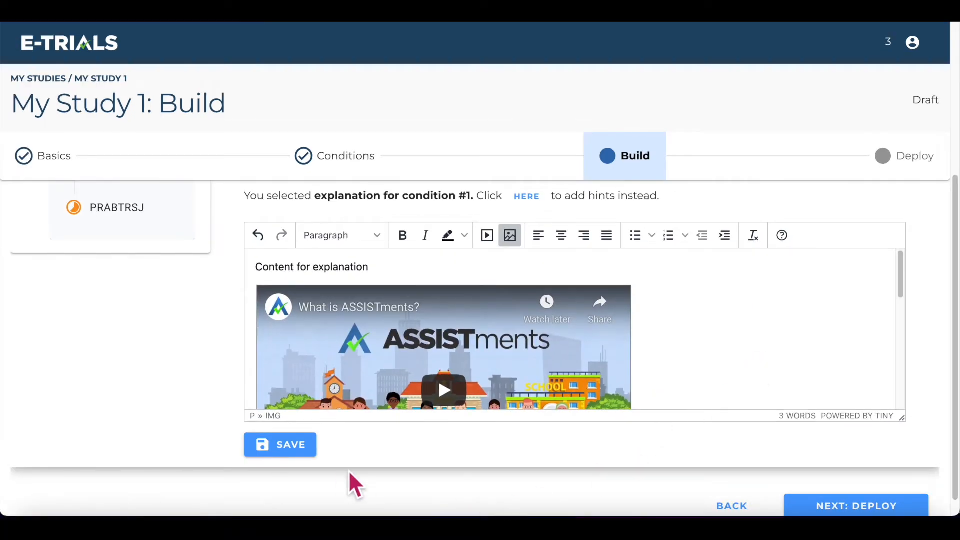
click(305, 443)
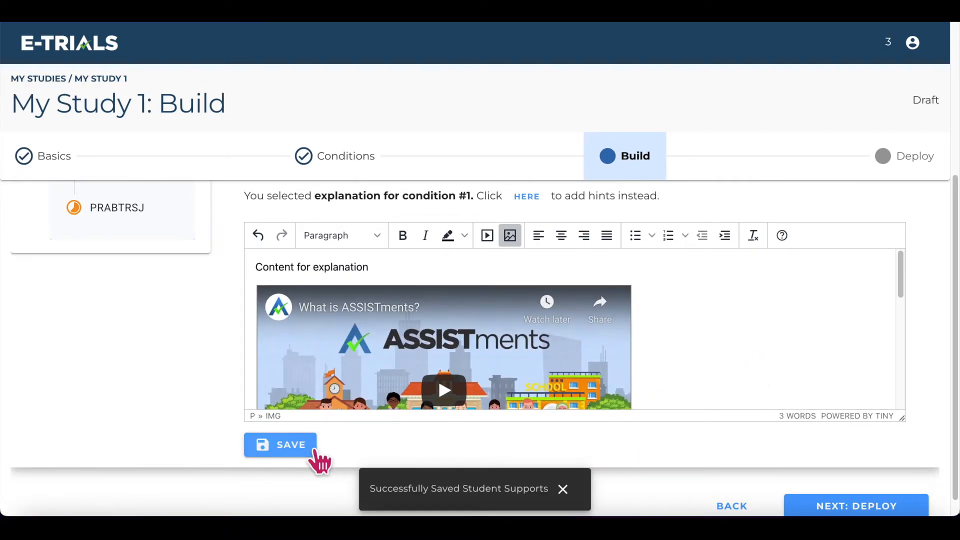
- Move the study to the Deploy stage and launch a student preview of PSABVJBJ - Condition 1
scroll(748, 388, down, 5)
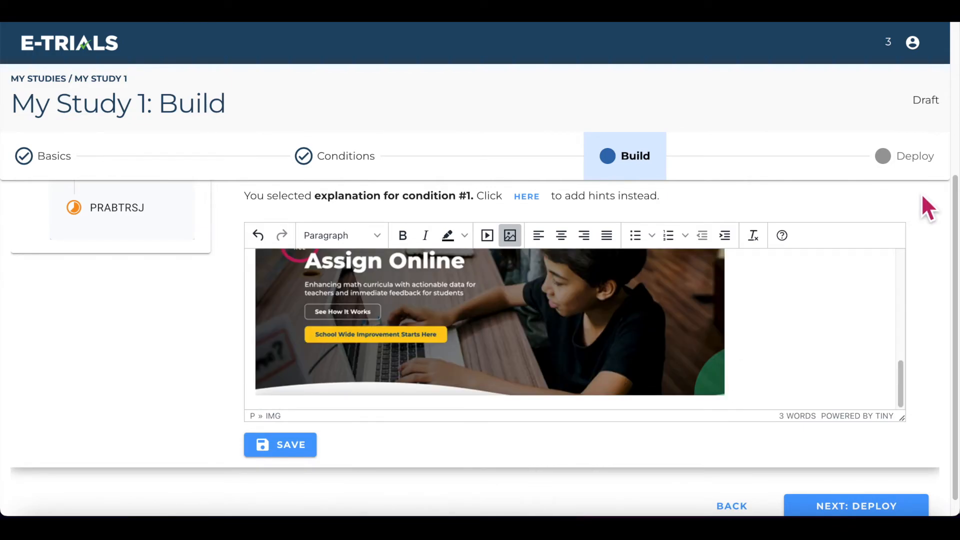
click(930, 169)
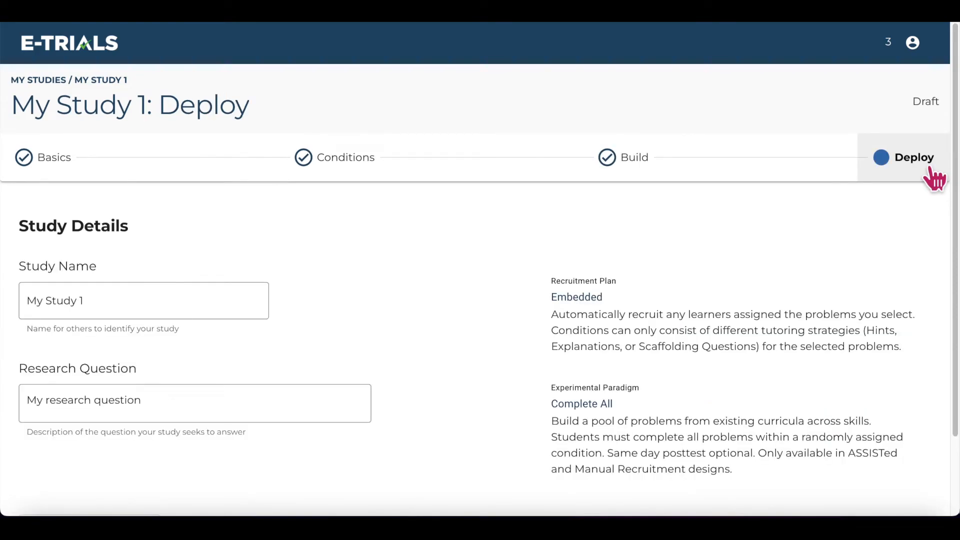
scroll(508, 415, down, 2)
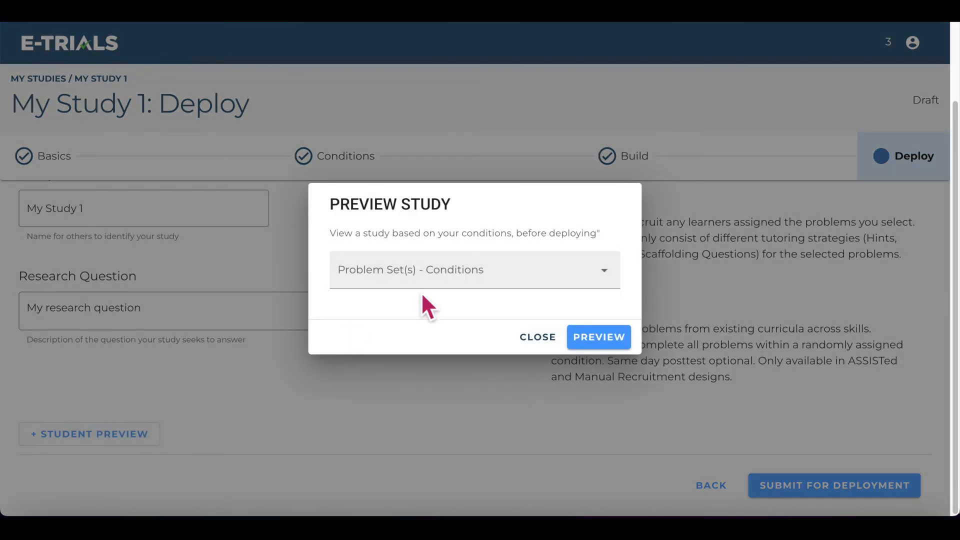
click(455, 285)
click(444, 279)
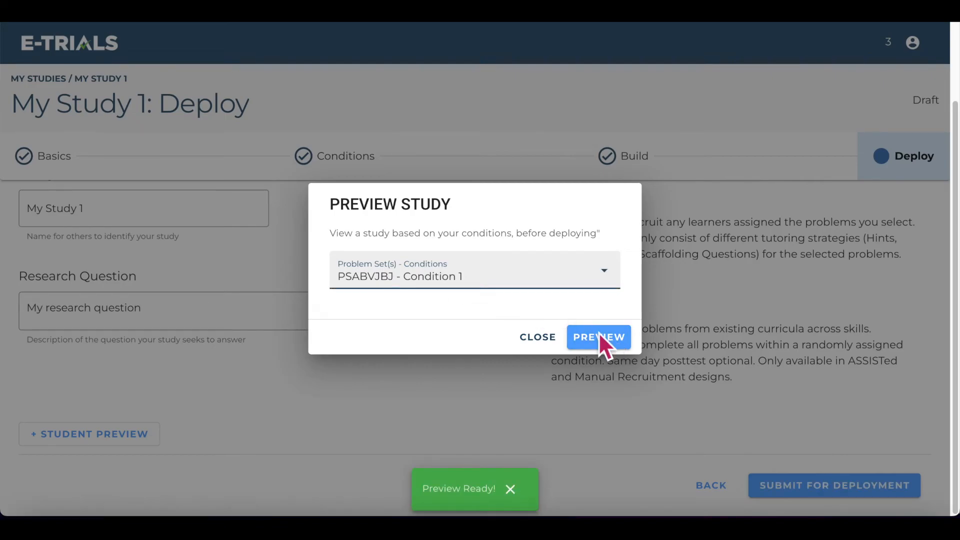
click(600, 336)
- Reveal the hints of problem PRABTRSG one after another in the student preview
click(906, 221)
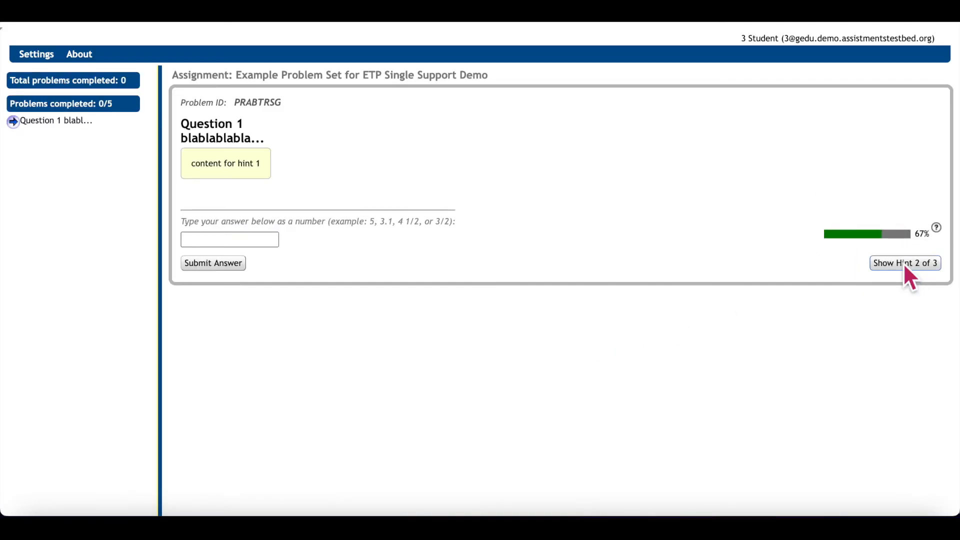
click(904, 265)
click(899, 485)
click(899, 486)
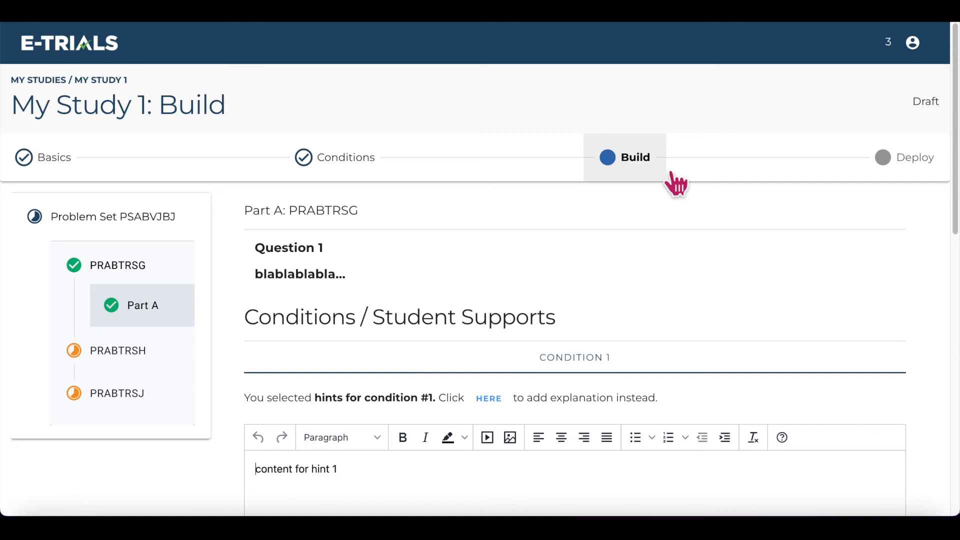
- Revisit the study's Build, Conditions and Basics stages to review their settings
click(645, 170)
click(371, 169)
click(76, 174)
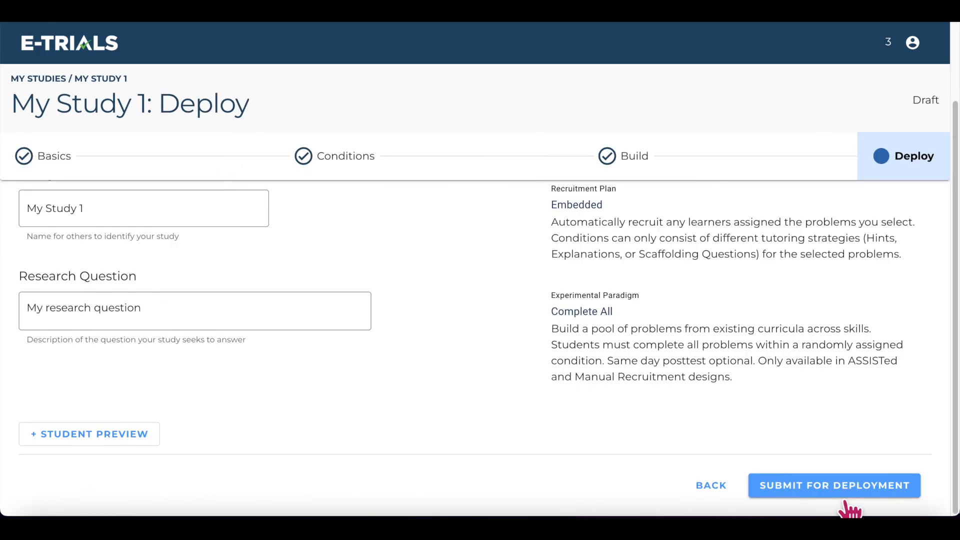
- Submit My Study 1 for deployment from the Deploy stage, accepting the missing hints and explanations
click(845, 500)
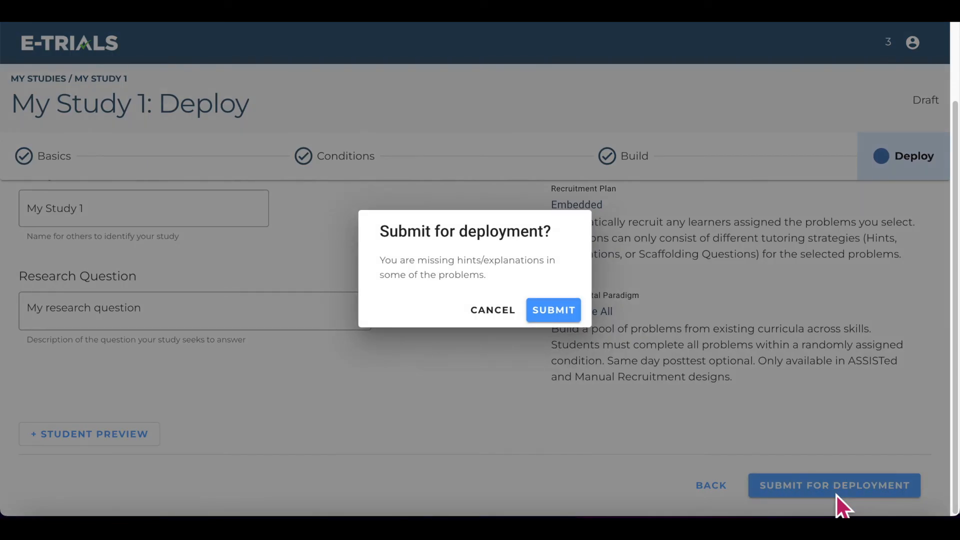
click(566, 315)
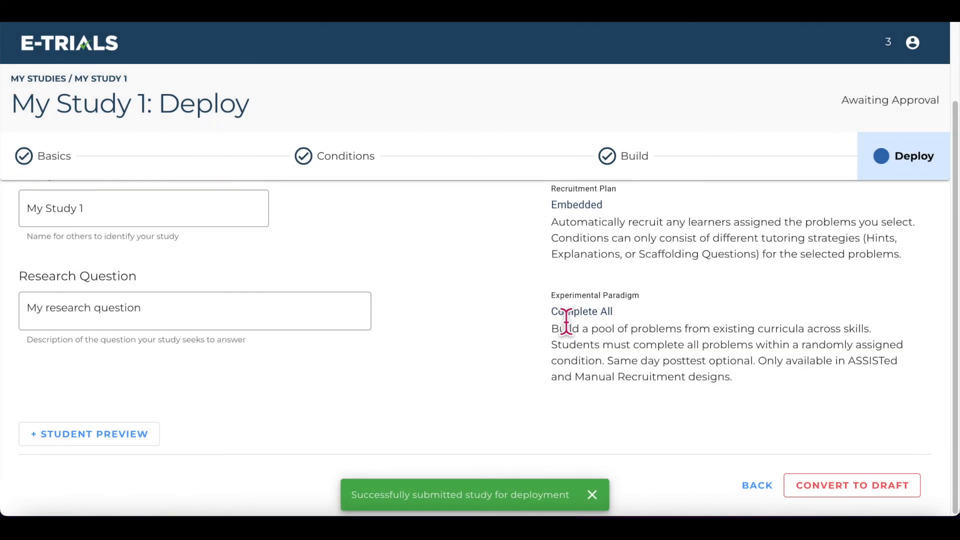